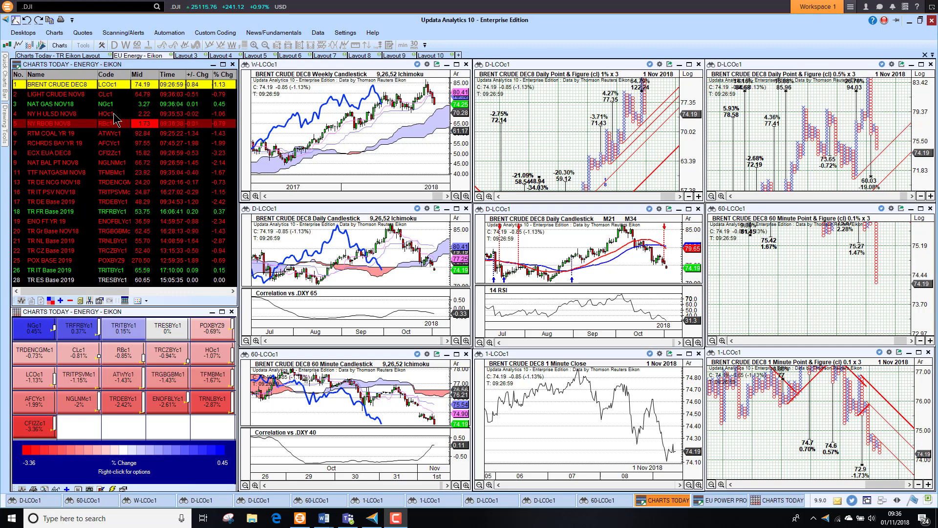
Step: Show the Charts Today - TR Eikon layout and step the charts from EURO through British Pound to GBPCHF=
click(67, 55)
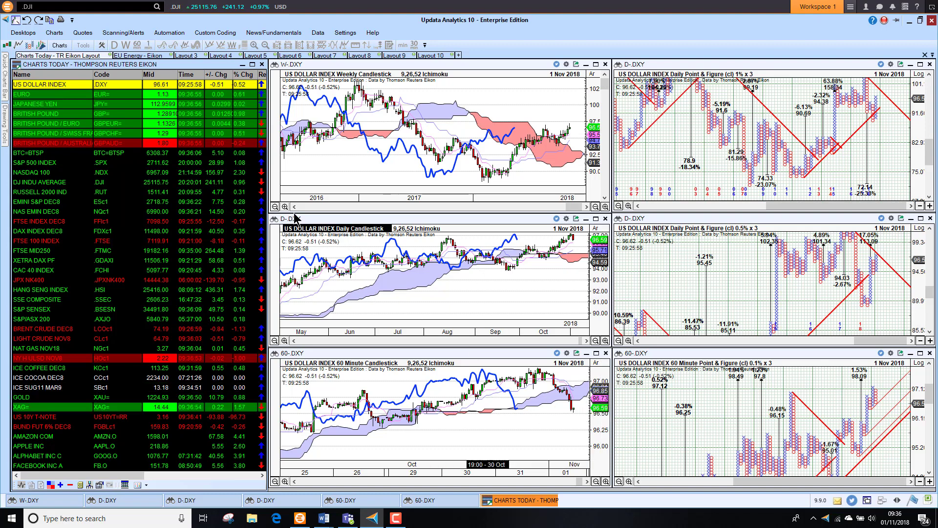
click(72, 93)
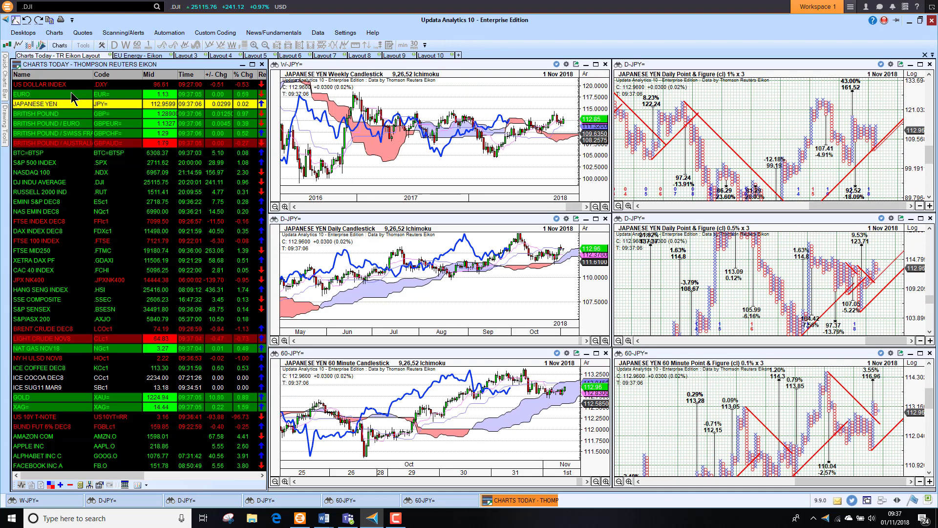
key(Down)
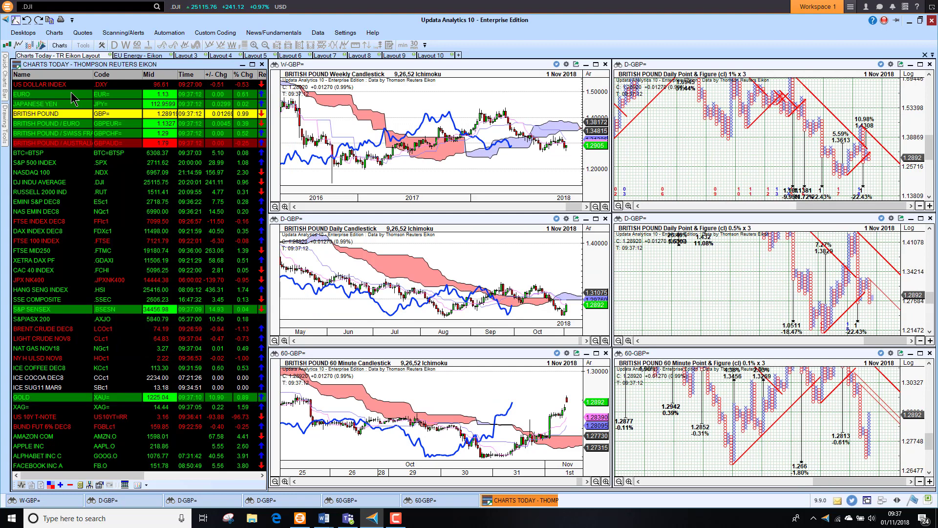
key(Down)
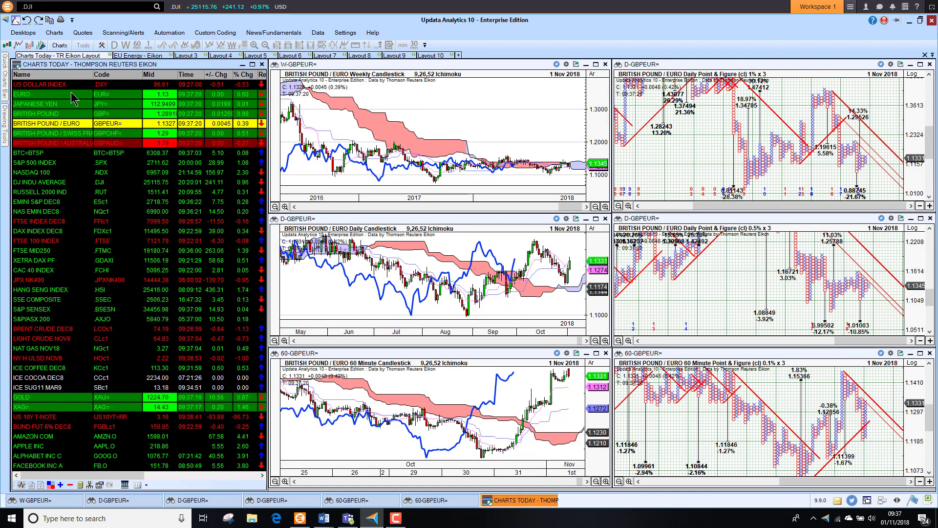
key(Down)
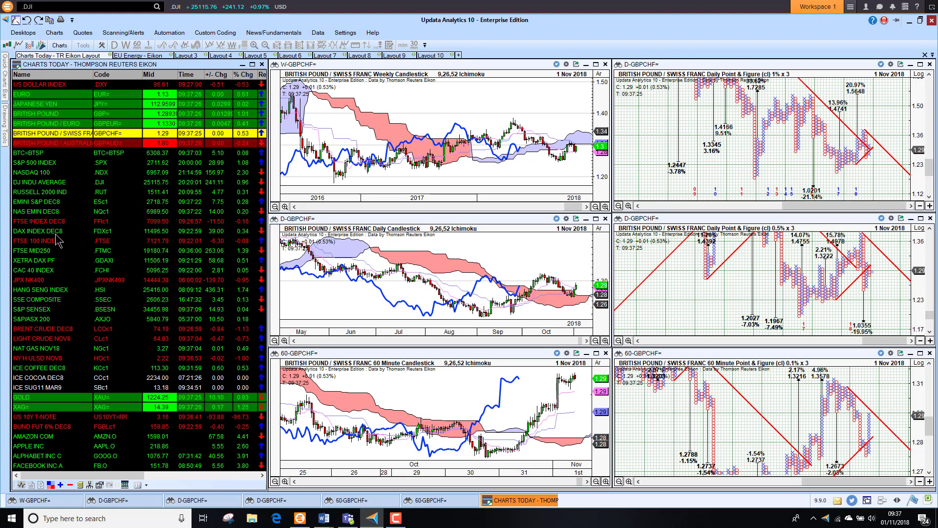
Step: Load the XETRA DAX PF, GOLD, silver and US 10Y T-NOTE charts, then show the EU Energy - Eikon layout
click(44, 264)
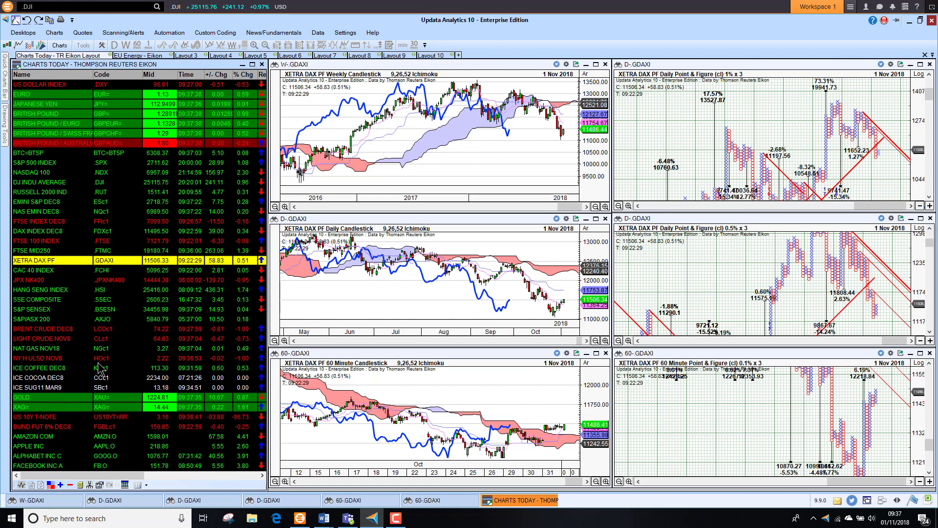
click(40, 397)
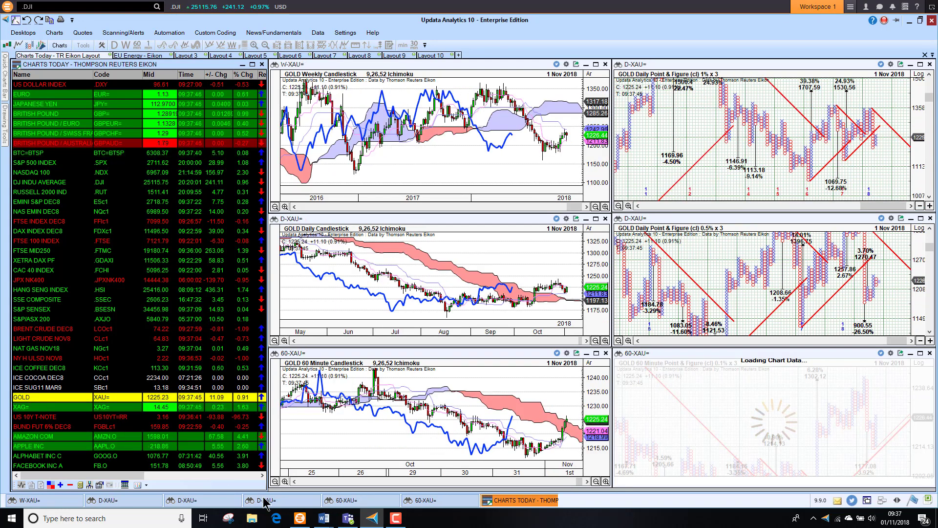
click(23, 407)
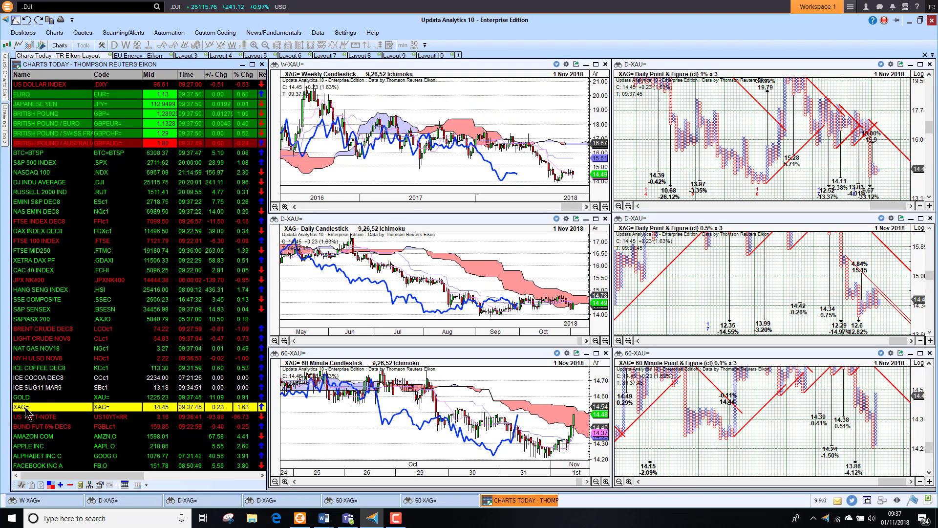
click(27, 416)
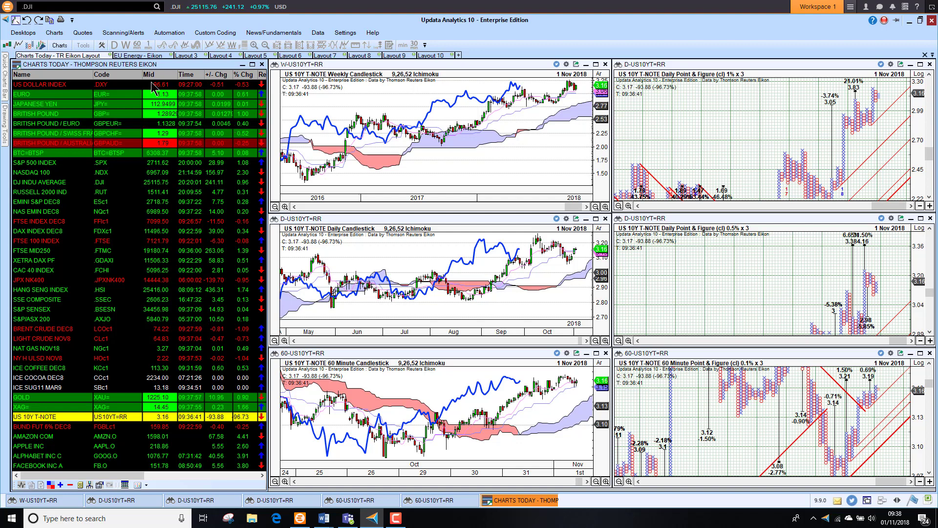
click(142, 56)
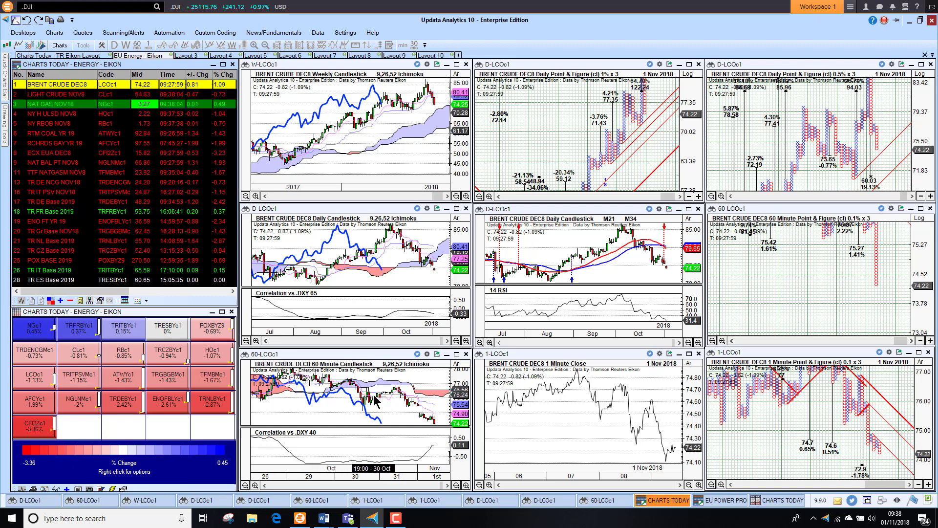
click(457, 355)
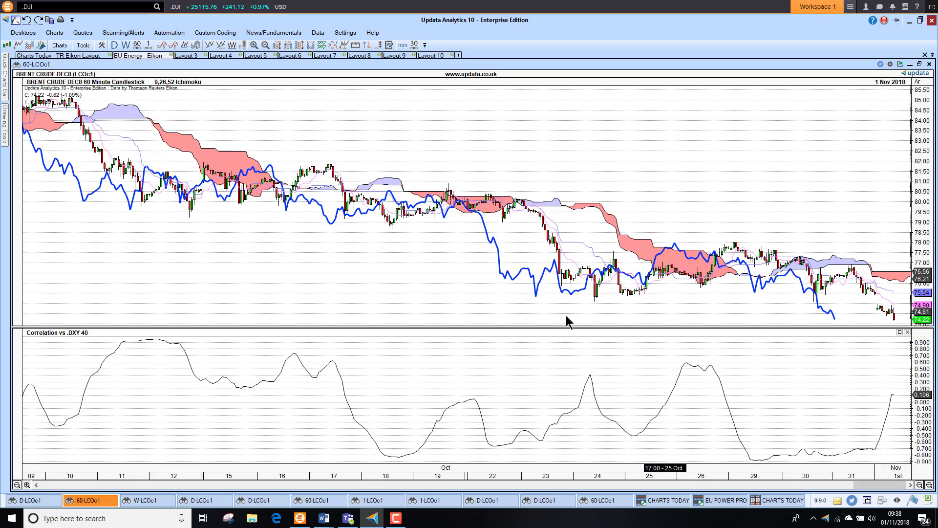
click(919, 64)
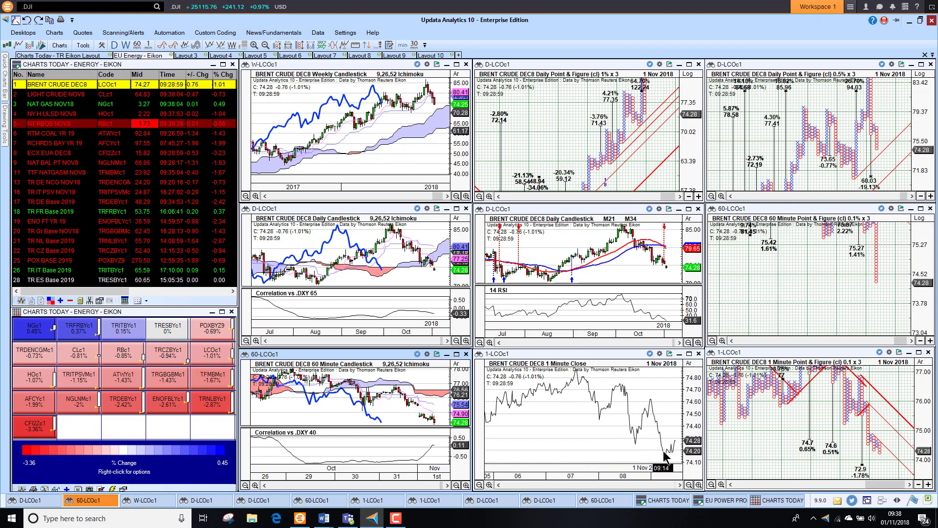
click(919, 353)
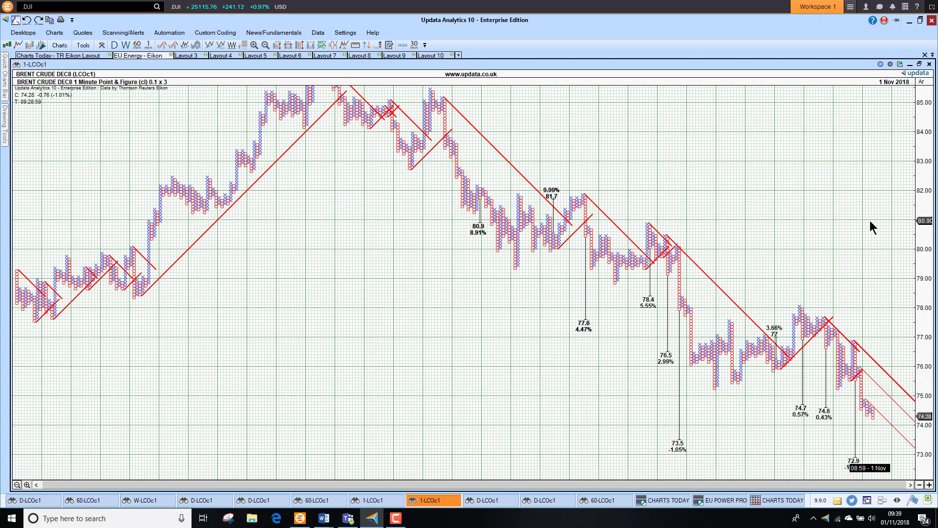
Step: Load LIGHT CRUDE NOV8 and check its enlarged 1-minute point & figure chart, then load NAT GAS NOV18
click(919, 64)
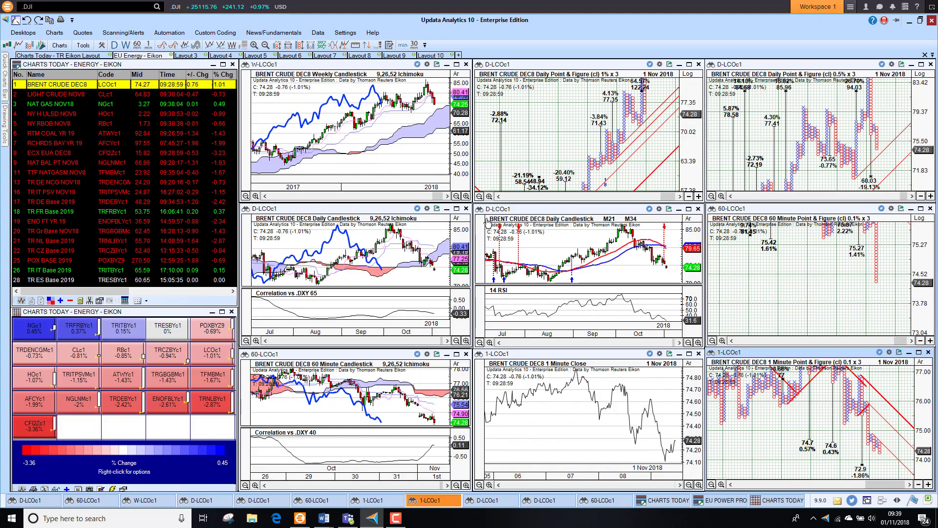
click(51, 96)
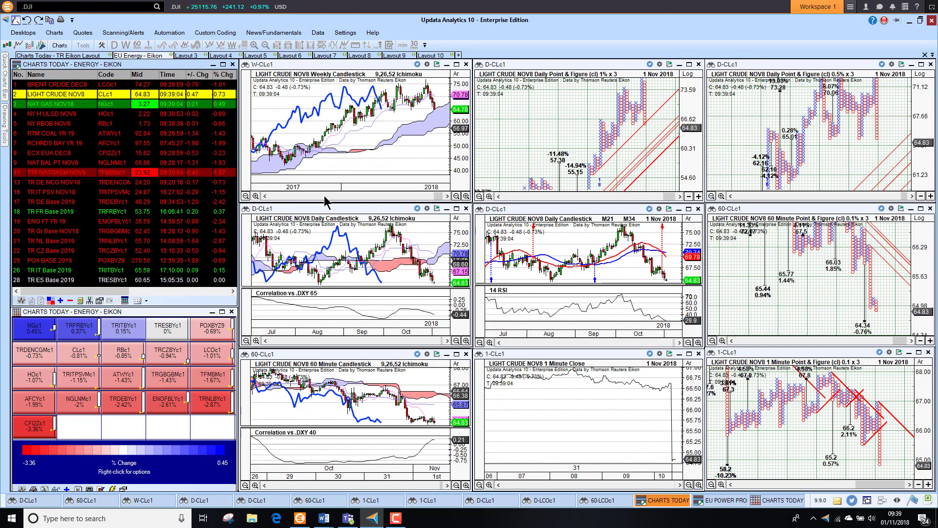
click(919, 353)
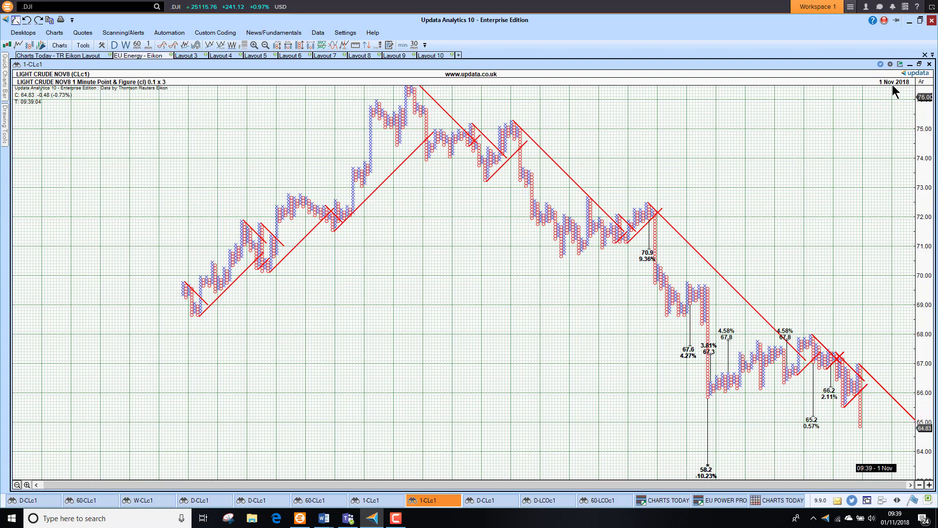
click(919, 65)
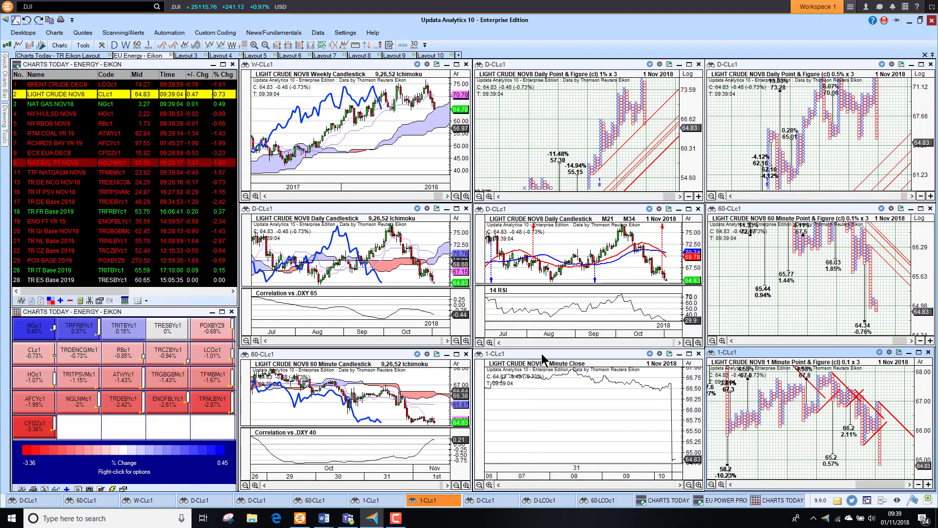
click(586, 406)
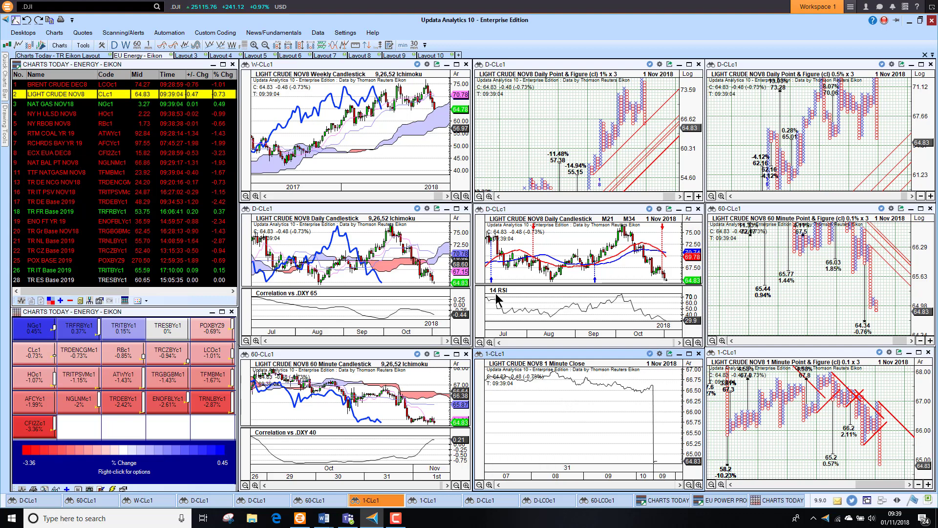
click(34, 105)
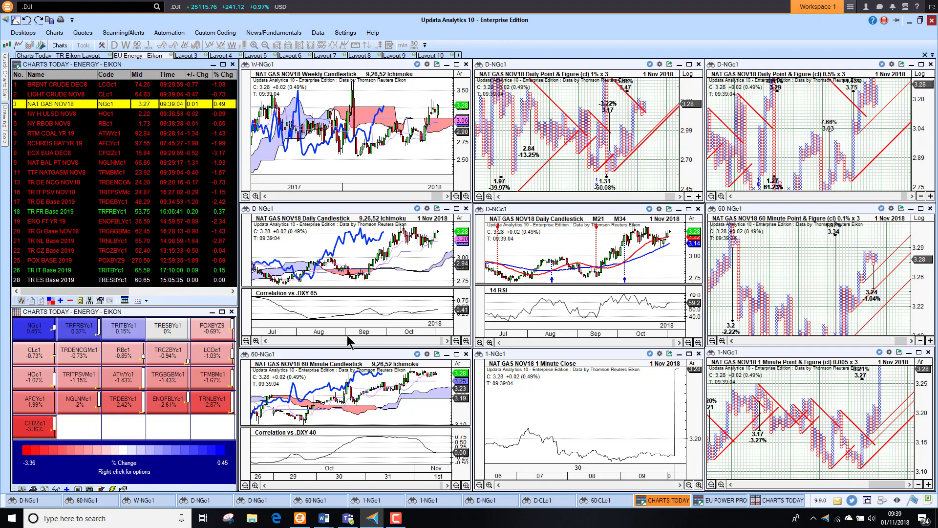
Step: View the 1-minute and 60-minute gas point & figure charts enlarged, then load NY H ULSD NOV8
click(919, 352)
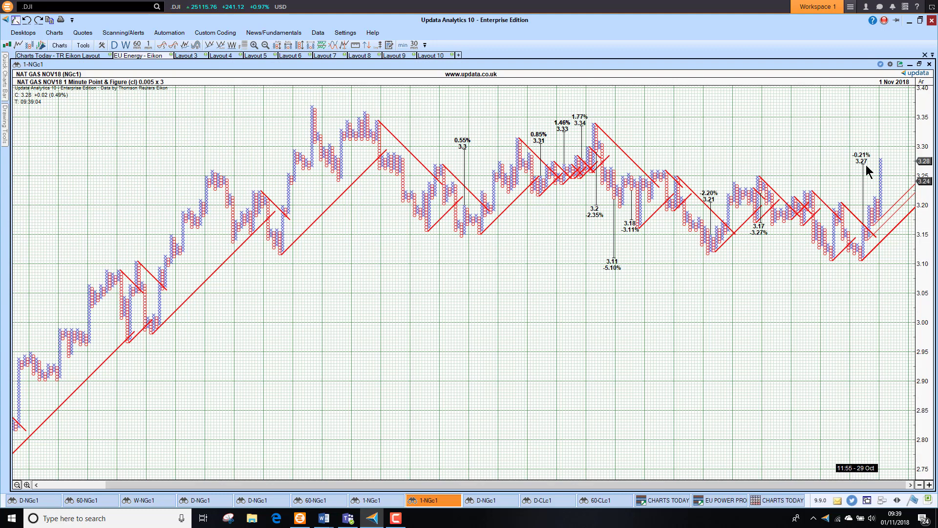
click(919, 64)
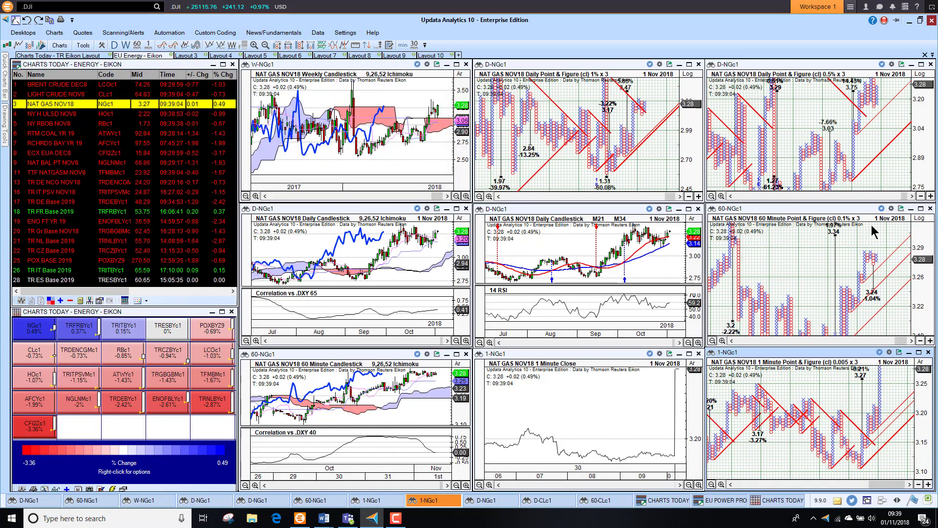
click(921, 208)
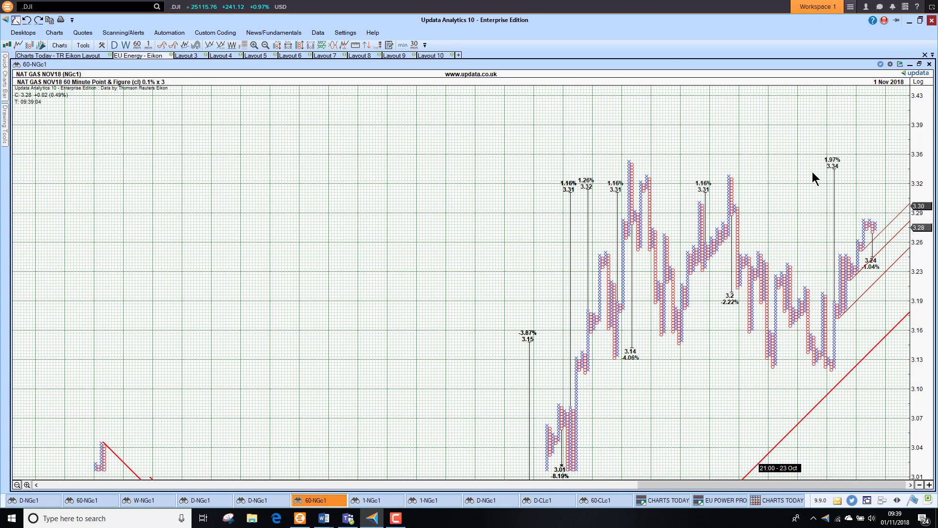
click(919, 64)
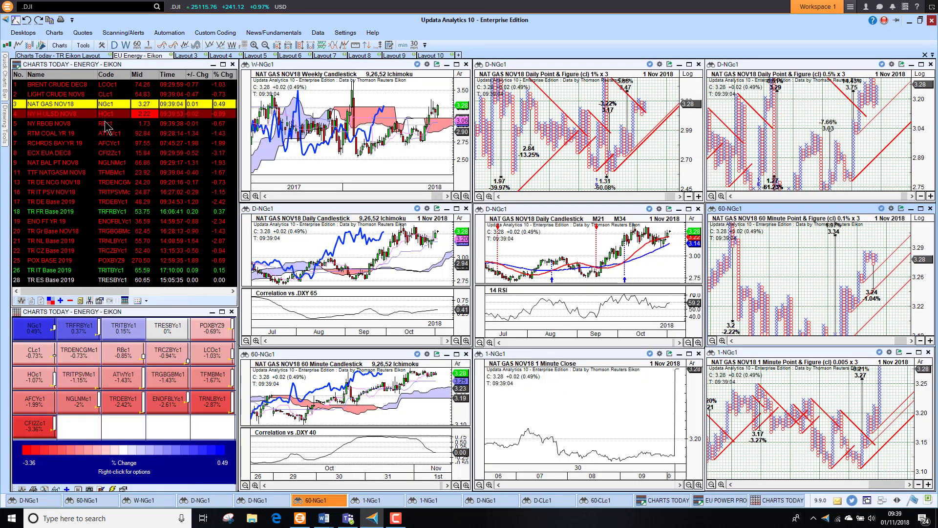
click(77, 114)
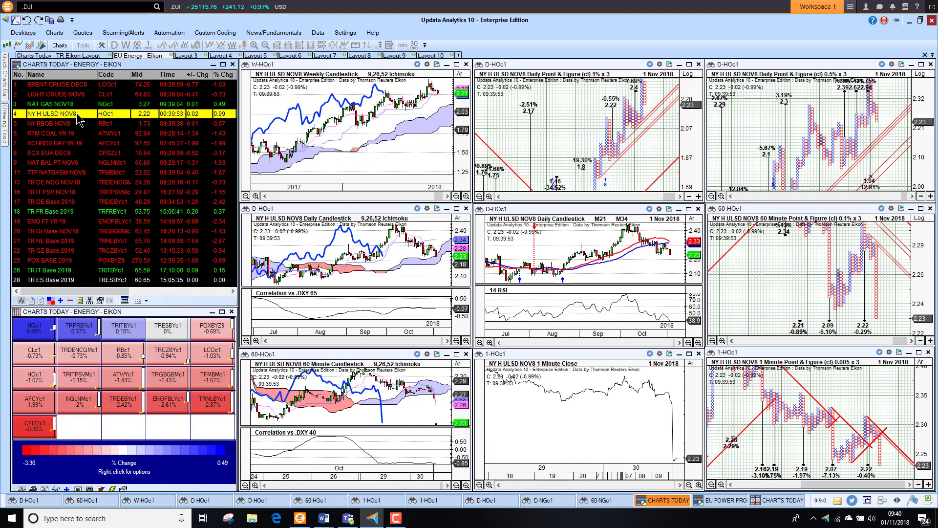
Step: Step the charts through NY RBOB, RTM coal, Richards Bay, ECX EUA, NBP, TTF, NCG and PSV to TR DE Base 2019
key(Down)
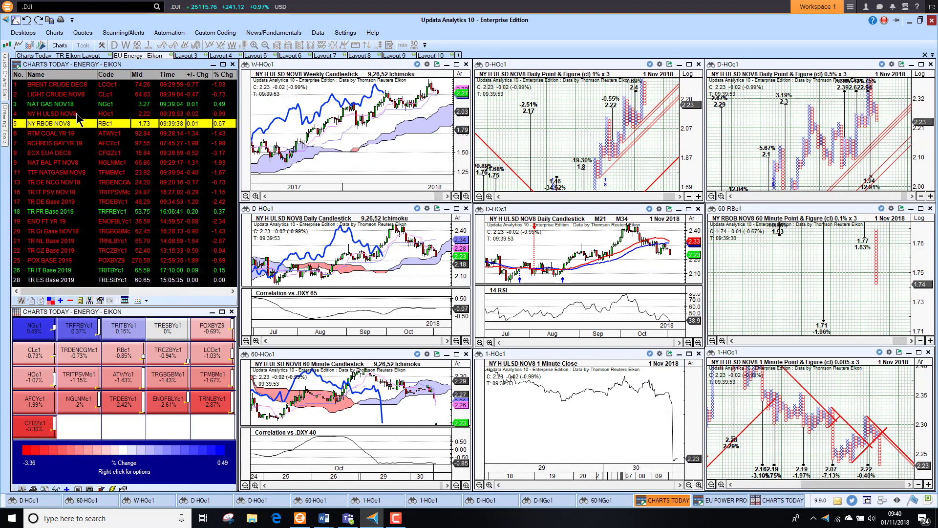
key(Down)
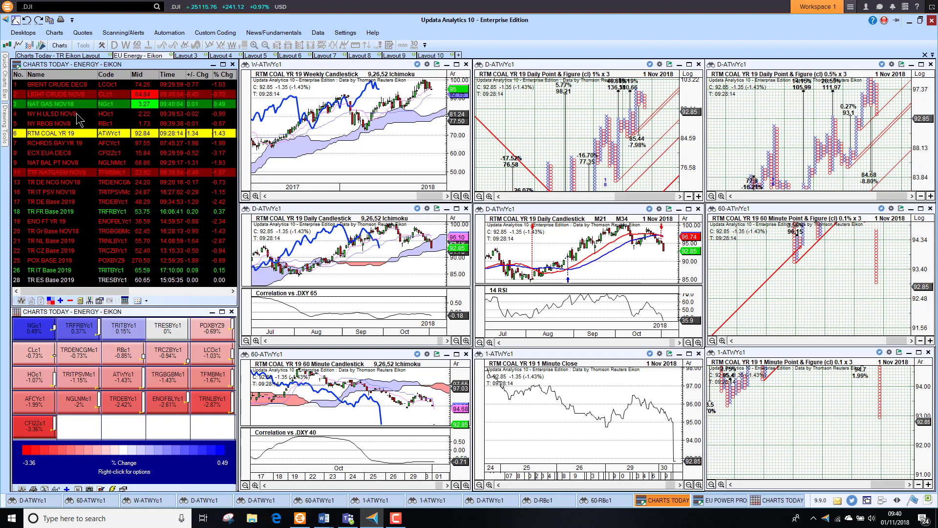
key(Down)
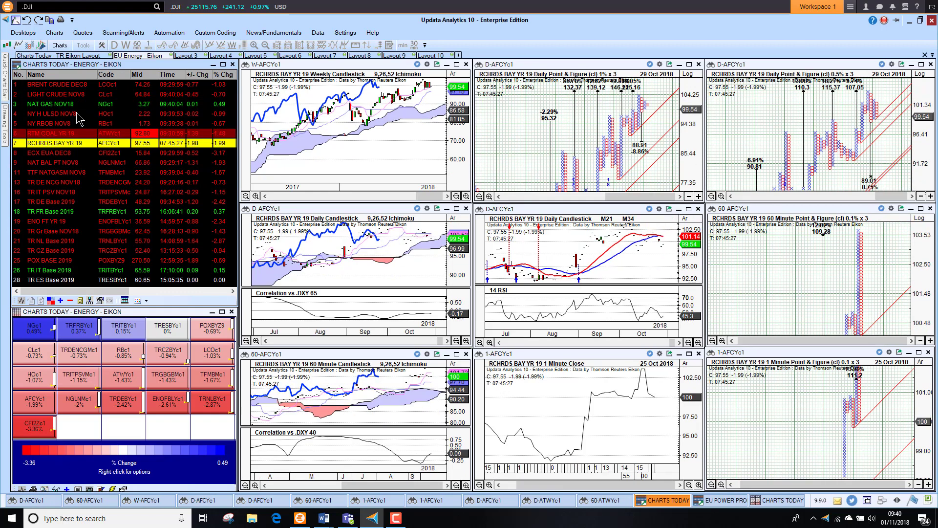
key(Down)
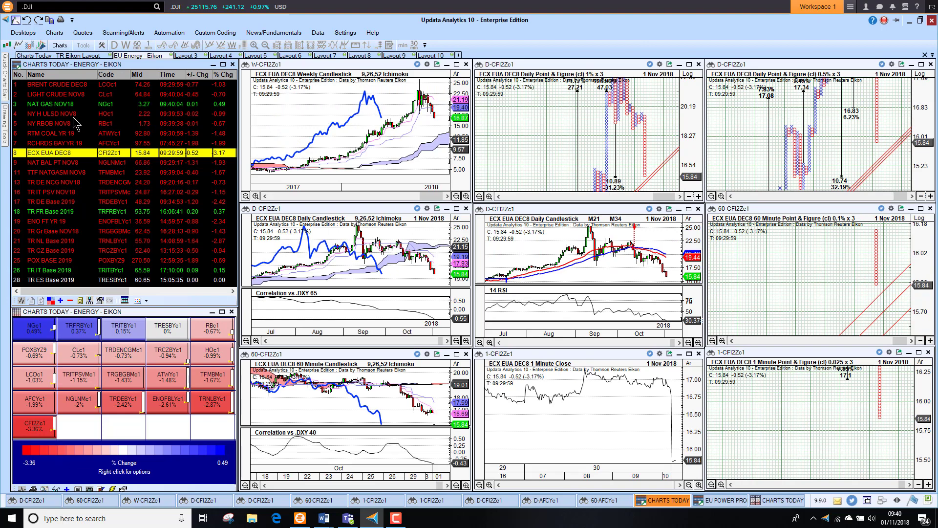
key(Down)
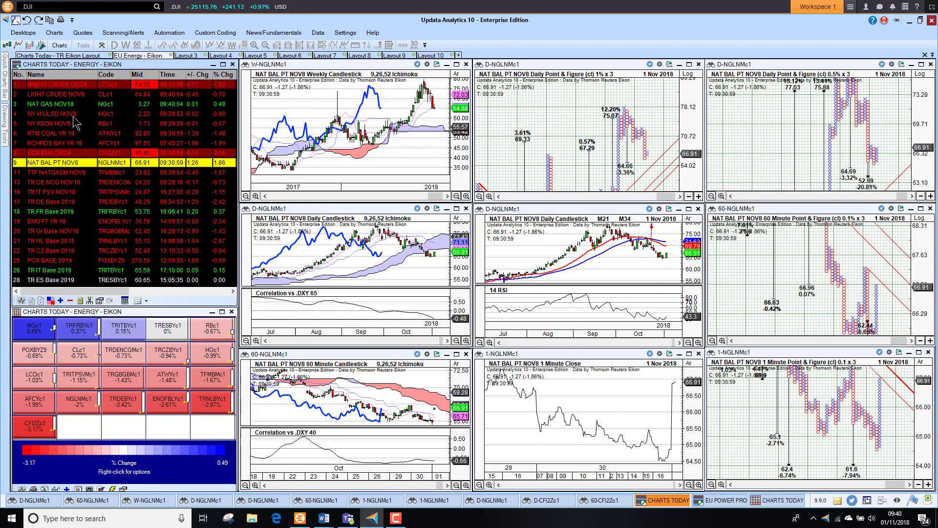
key(Down)
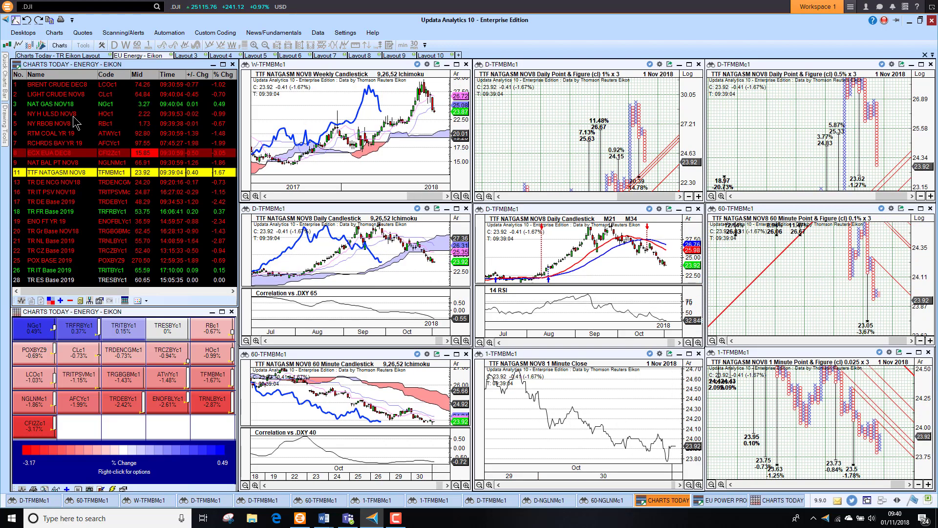
key(Down)
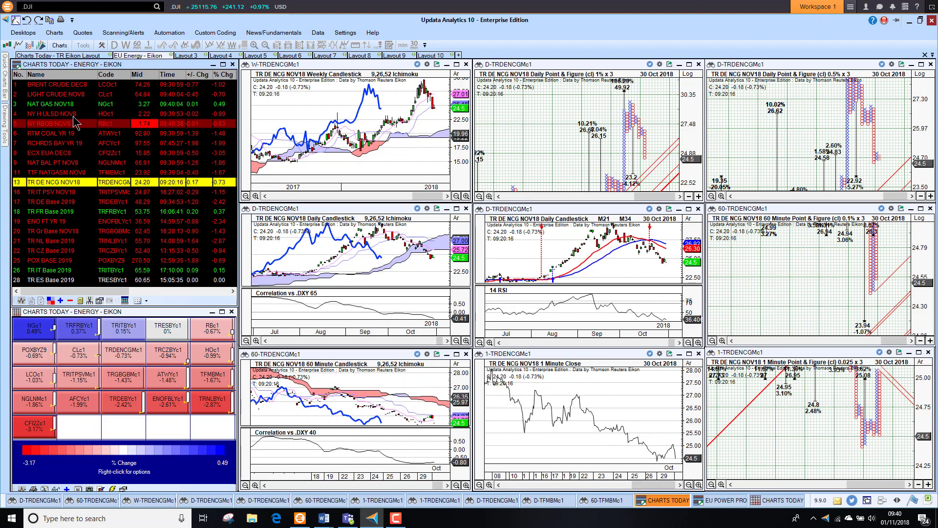
key(Down)
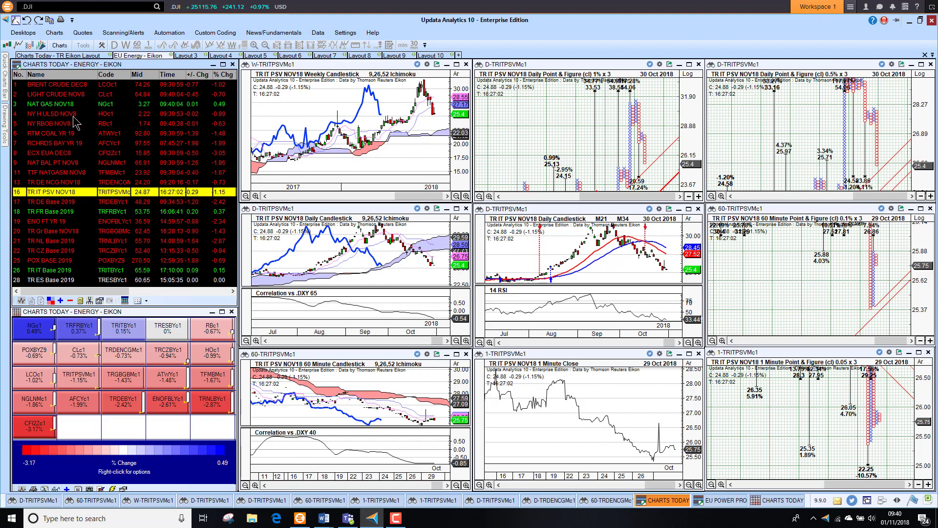
key(Down)
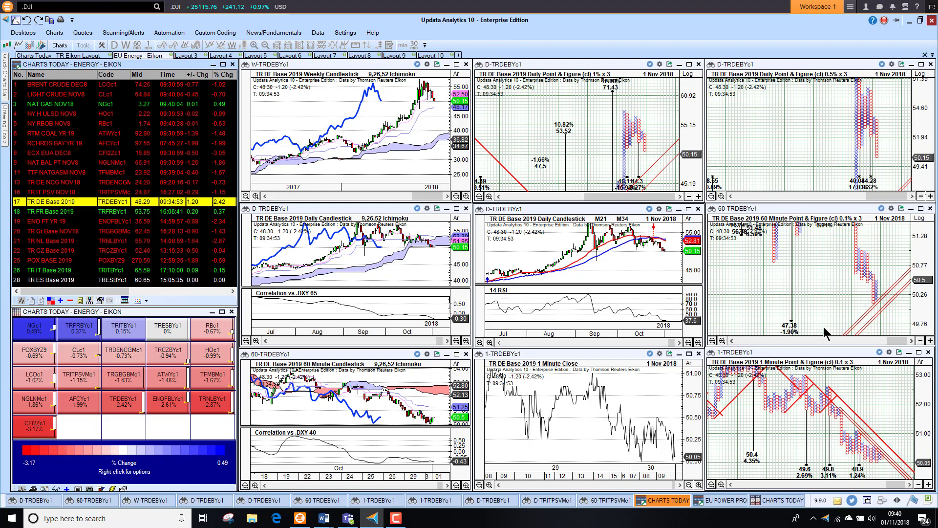
Step: View the 1-minute TR DE Base chart enlarged, then step from ENO FT YR 19 through TR Gr and TR NL Base to TR CZ Base 2019
click(919, 352)
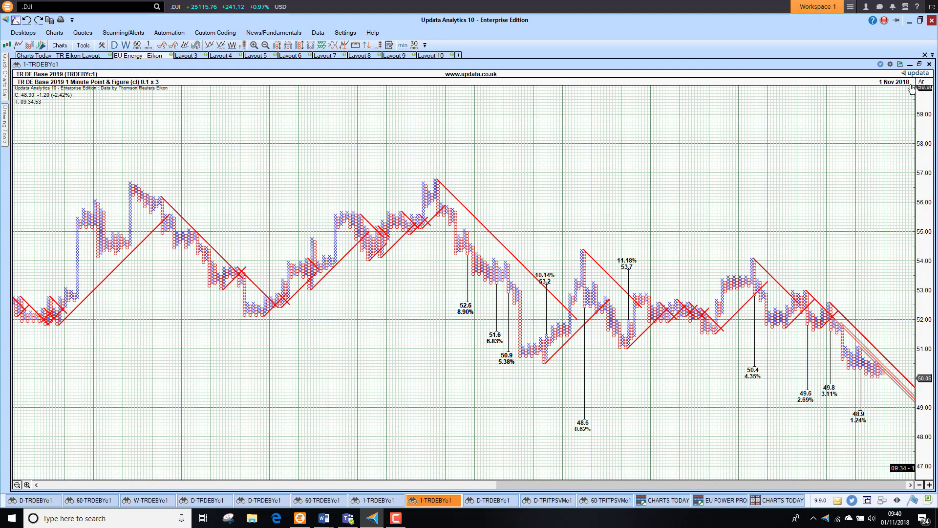
click(919, 64)
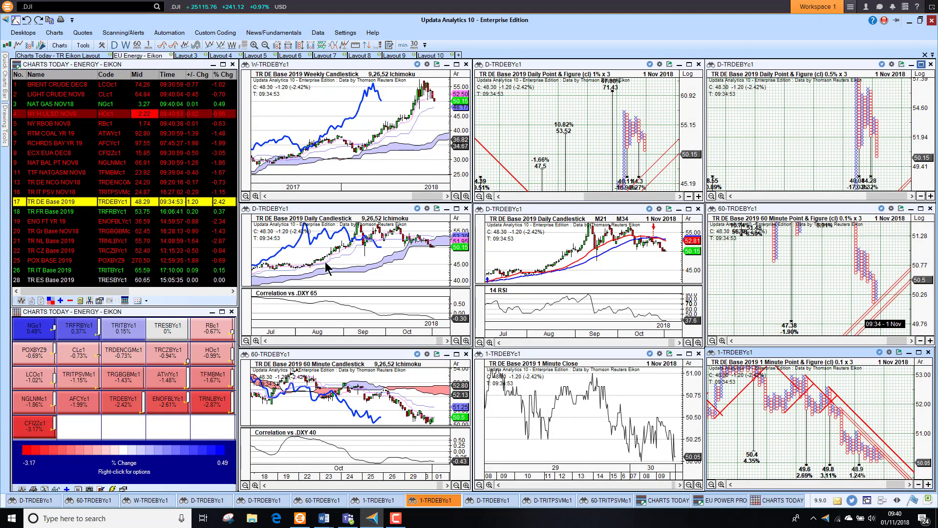
click(63, 225)
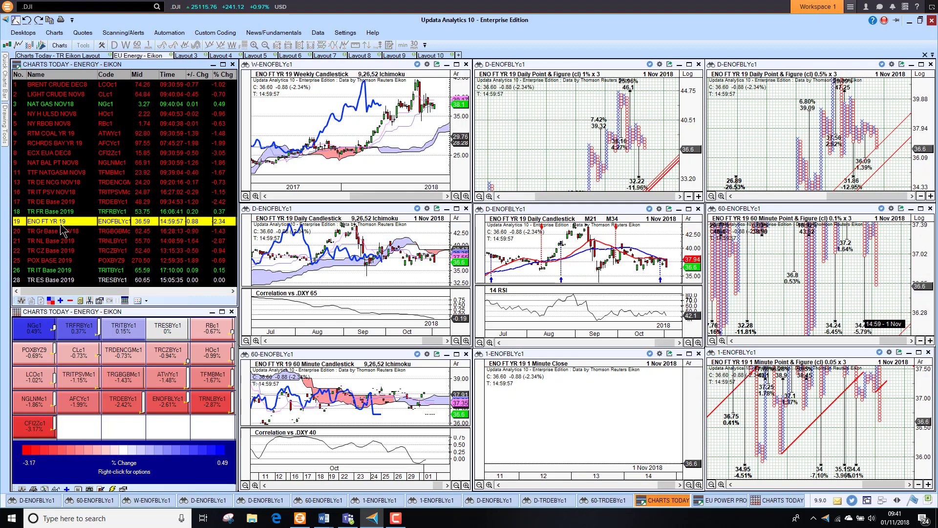
key(Down)
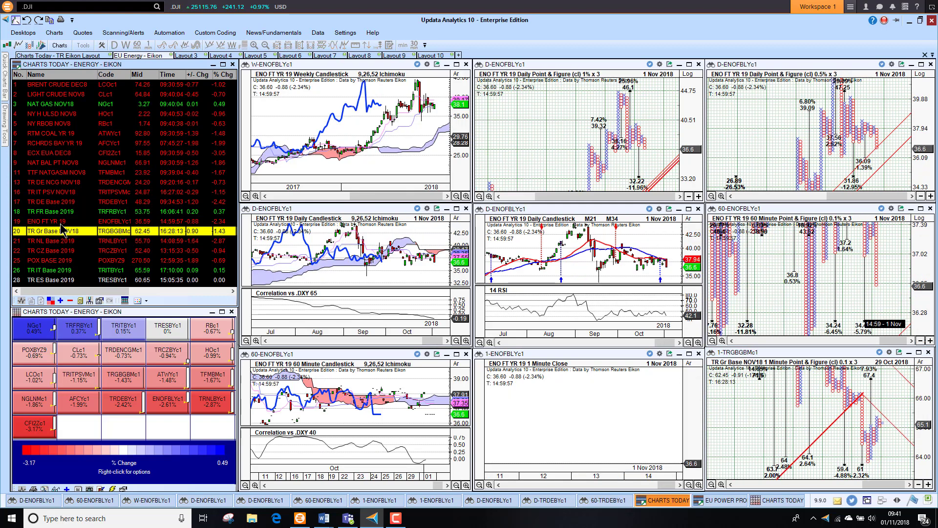
key(Down)
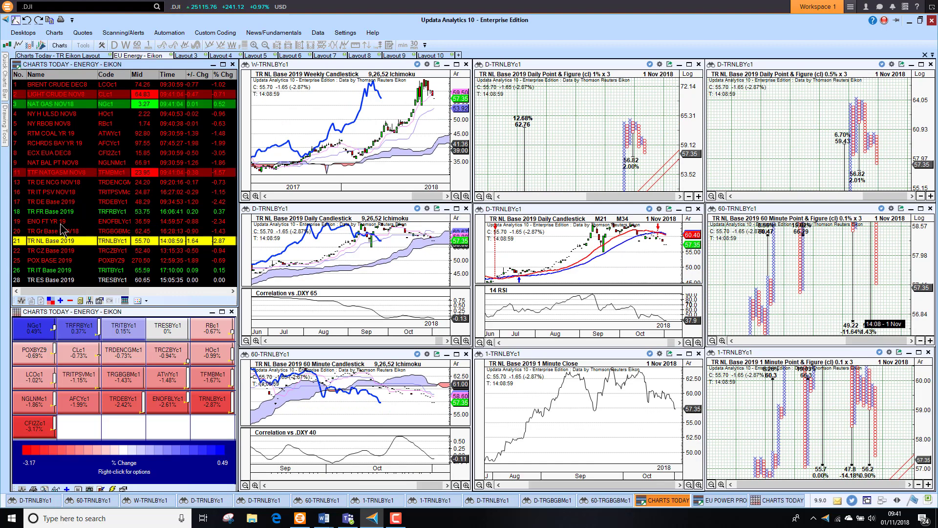
key(Down)
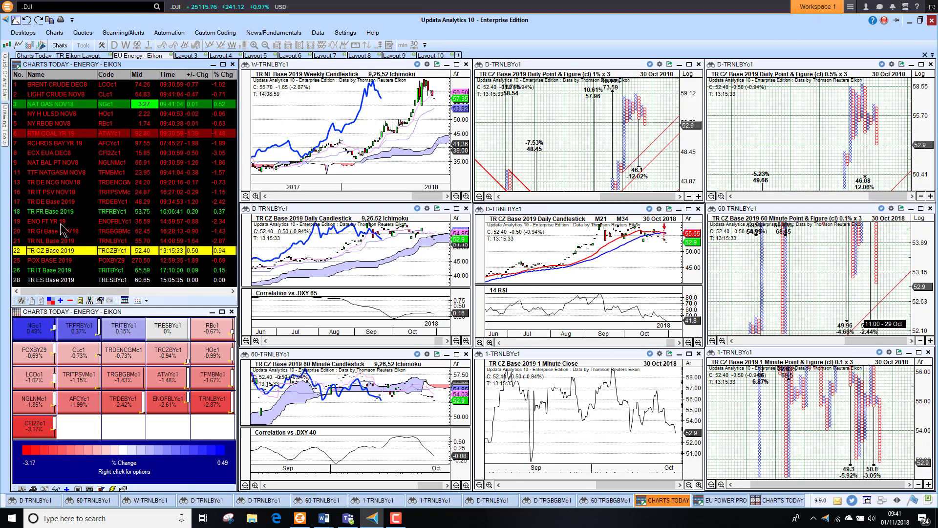